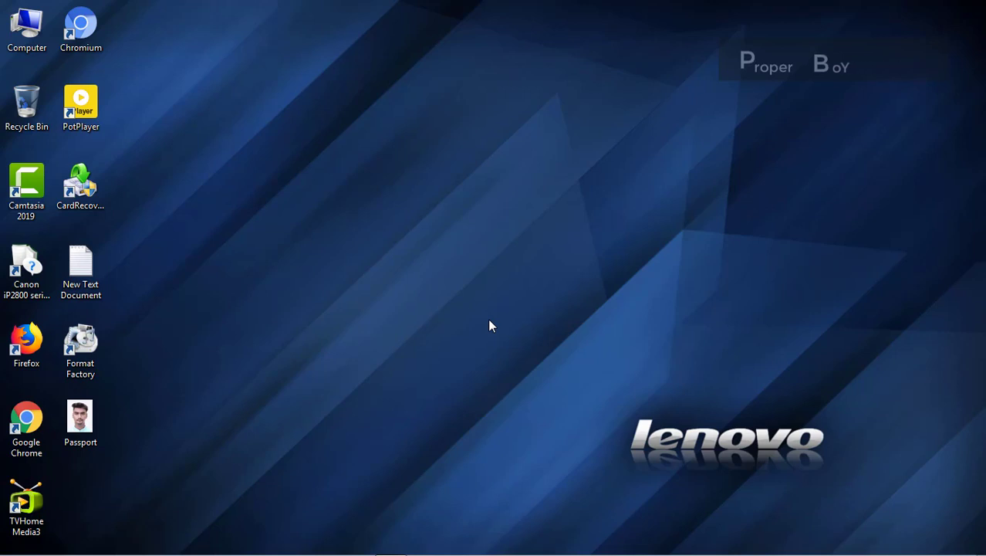
Drag the Passport JPEG icon from the left icon column to the middle of the desktop
drag(89, 415, 297, 283)
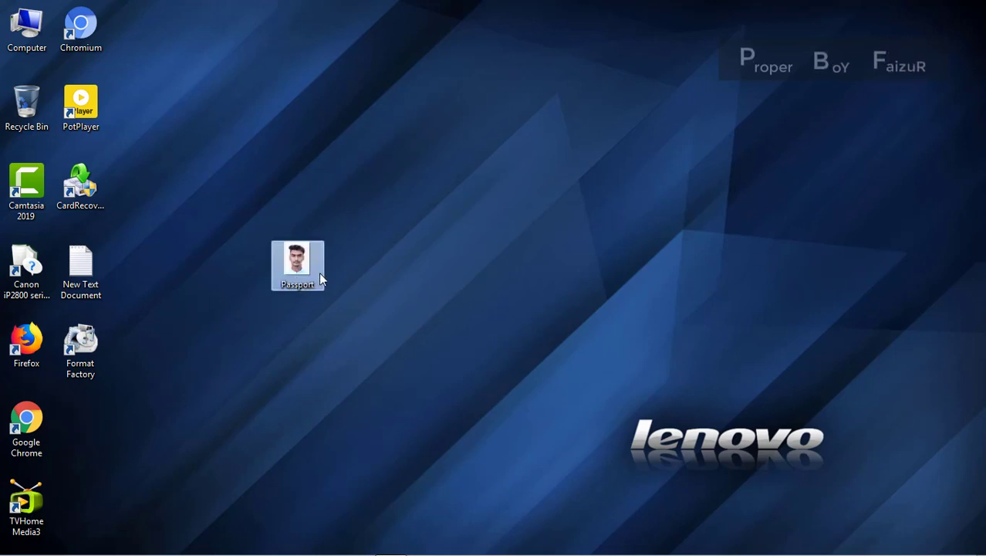
mouse_move(80, 420)
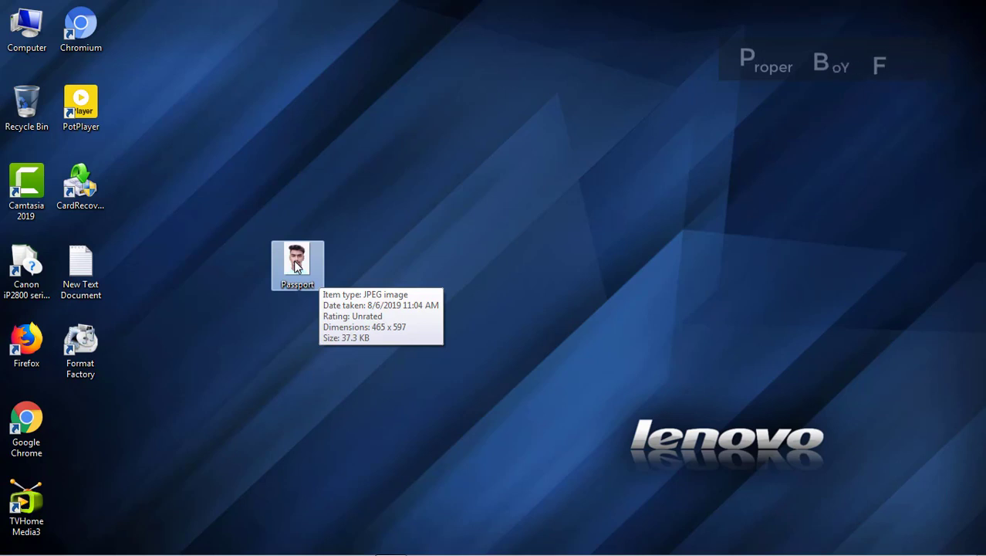
Open Passport in Windows Photo Viewer, then open it in Paint via the Open menu
double_click(297, 264)
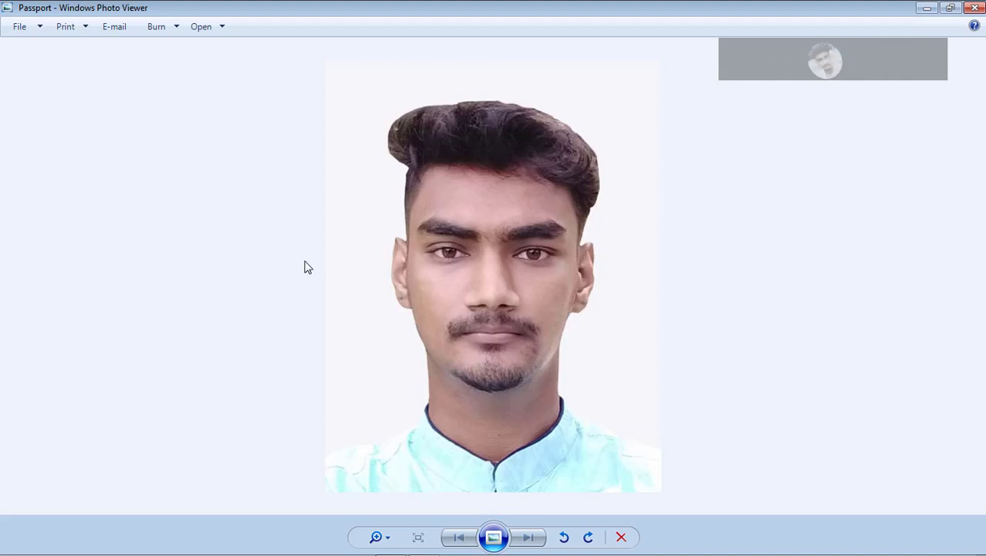
click(218, 29)
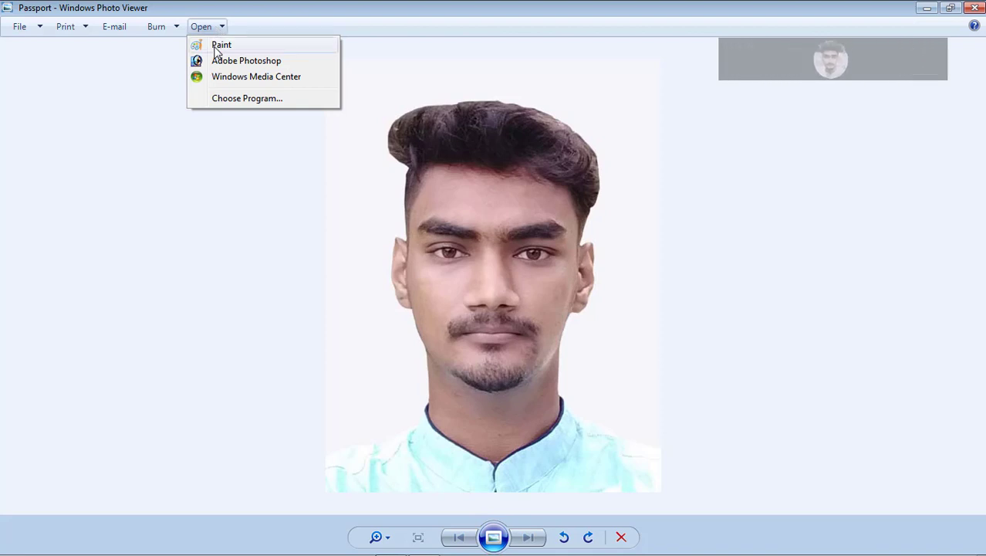
click(217, 48)
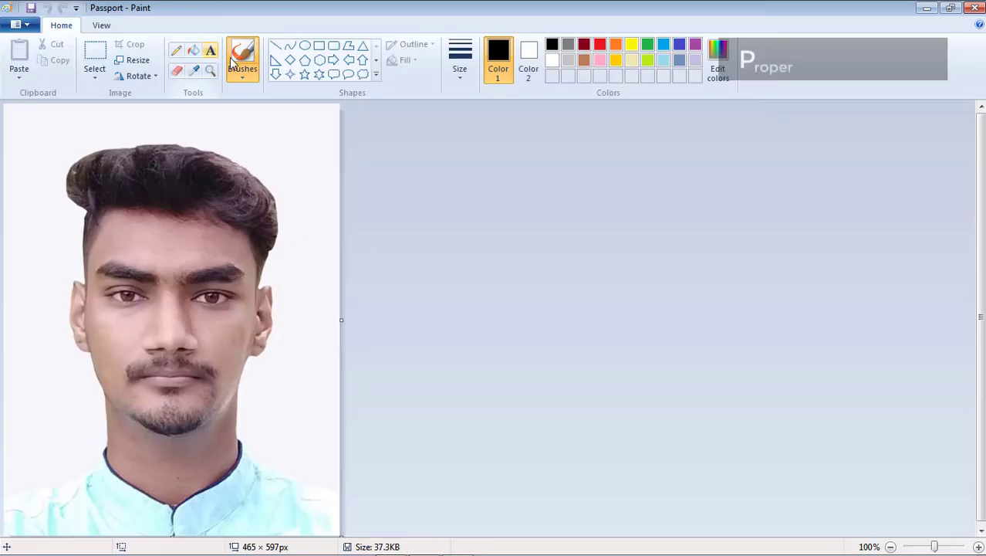
Bring up Paint's Resize and Skew dialog for the Passport photo from the Home tab
click(231, 60)
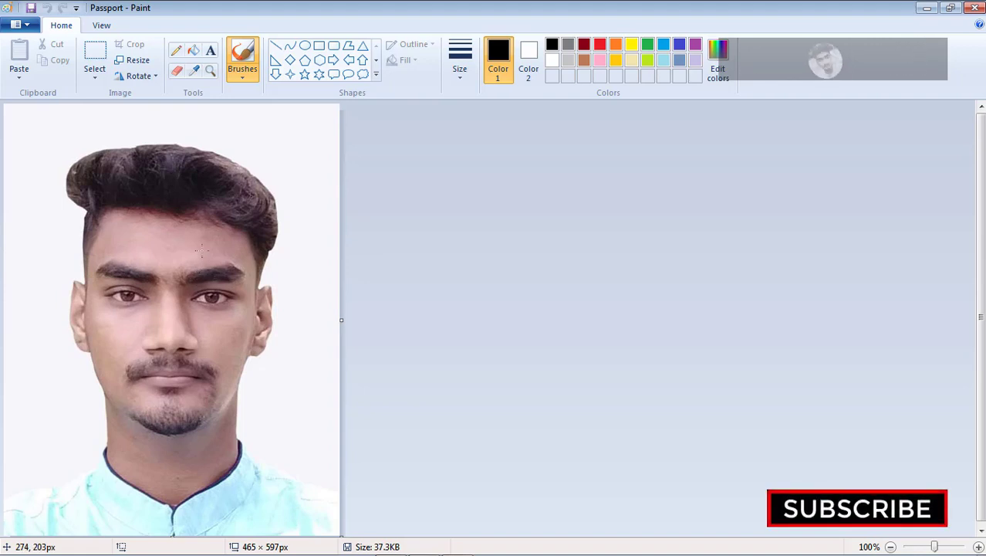
click(133, 61)
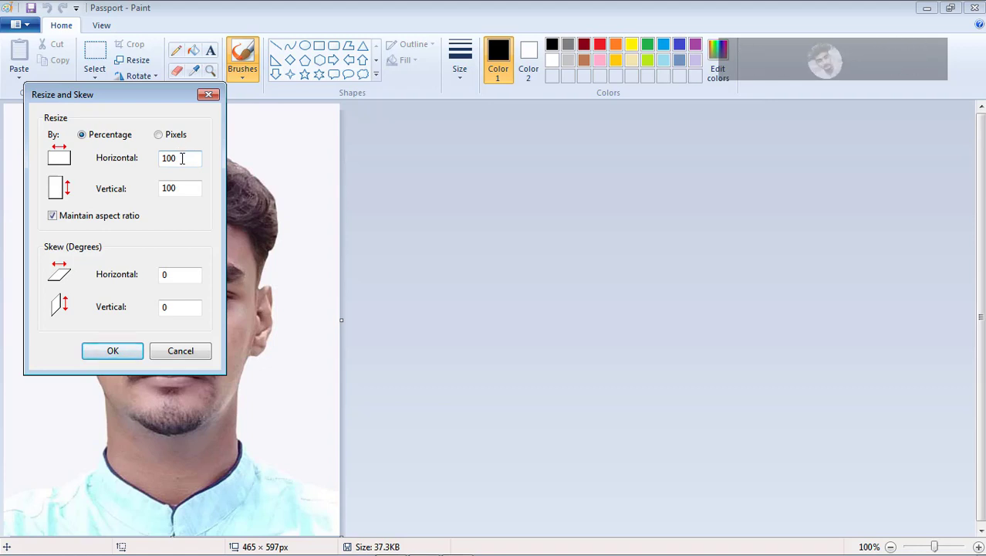
Resize the Passport photo from 465 x 597 to 300 x 300 pixels, aspect ratio unlocked
click(161, 138)
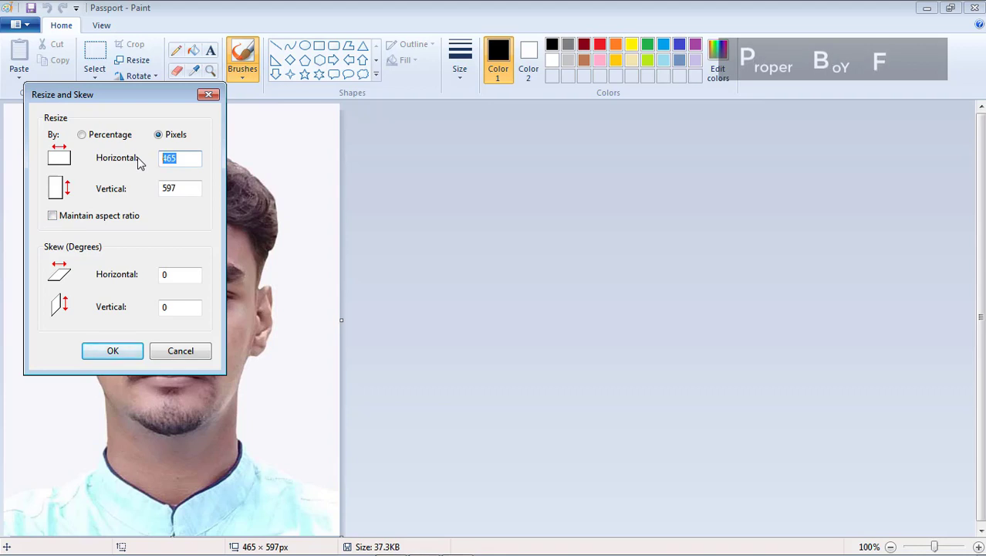
text(00)
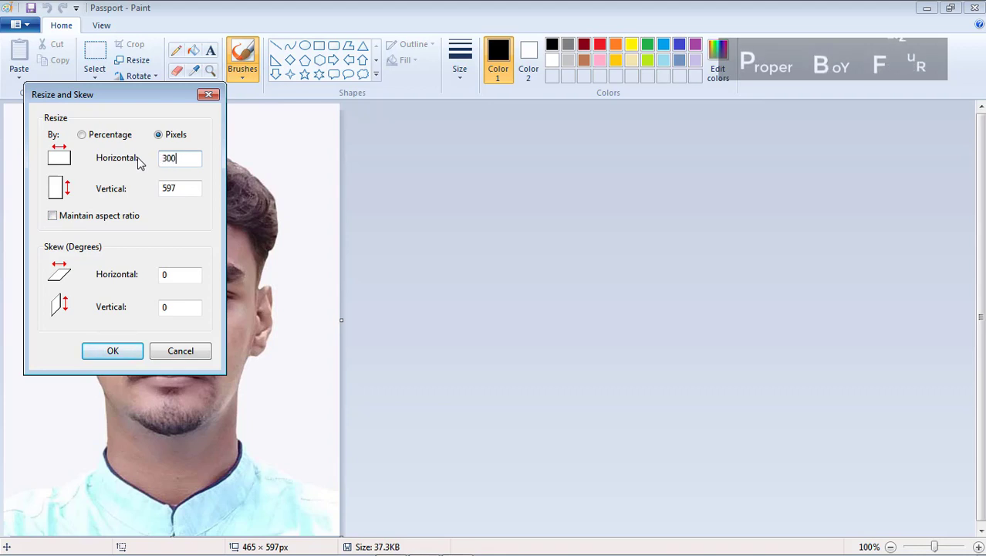
drag(193, 189, 156, 192)
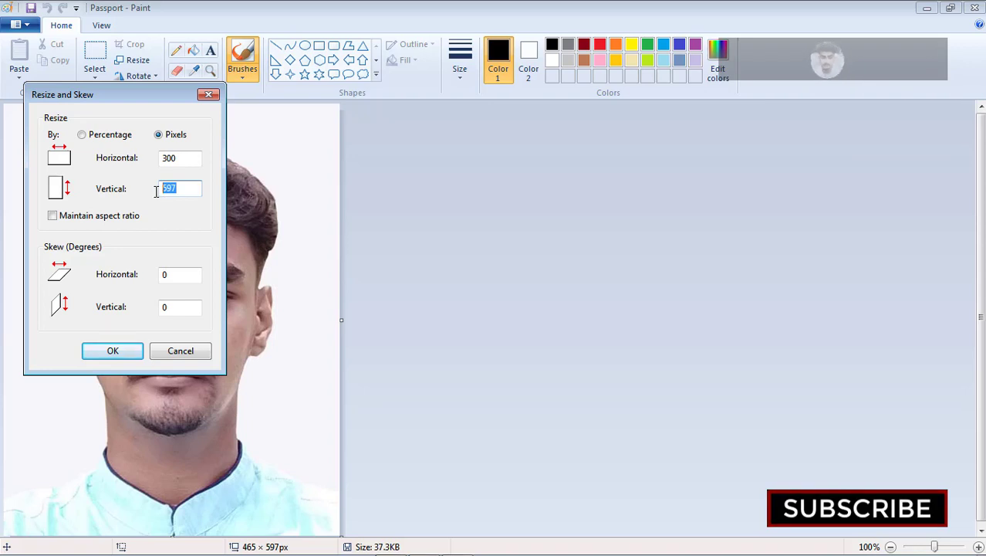
text(300)
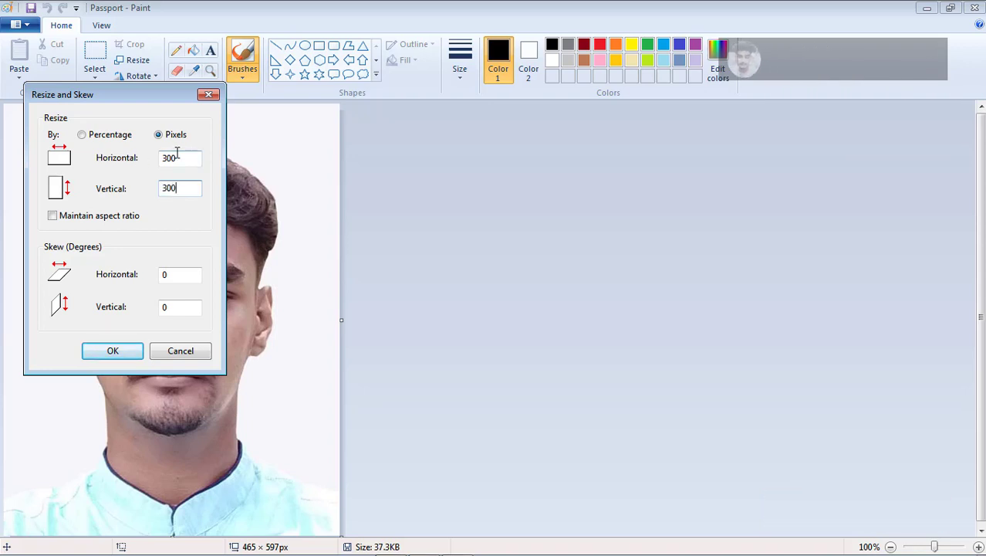
click(106, 351)
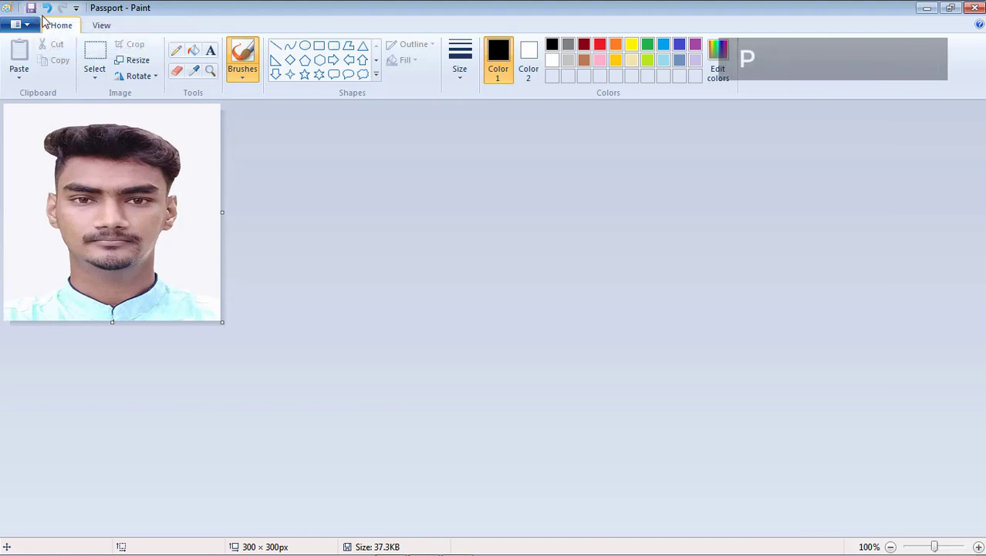
Close Paint and discard the resized photo with Don't Save
click(974, 8)
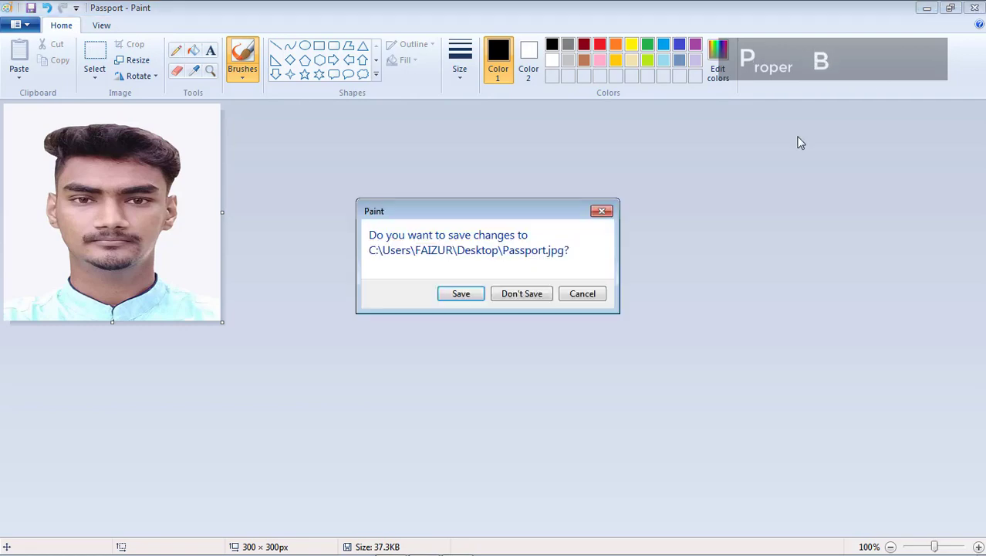
click(519, 295)
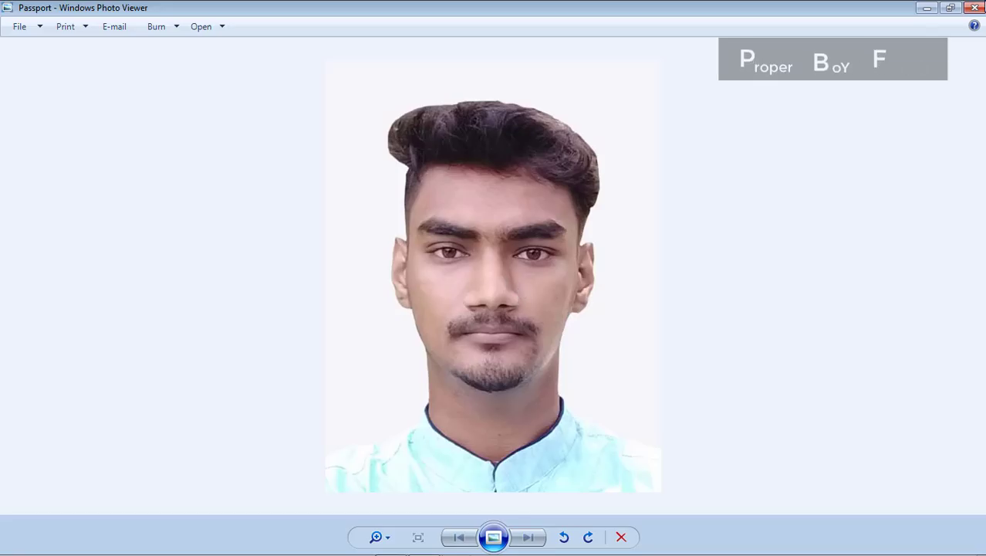
Close Photo Viewer, reopen Passport, and open it in Adobe Photoshop instead
click(974, 8)
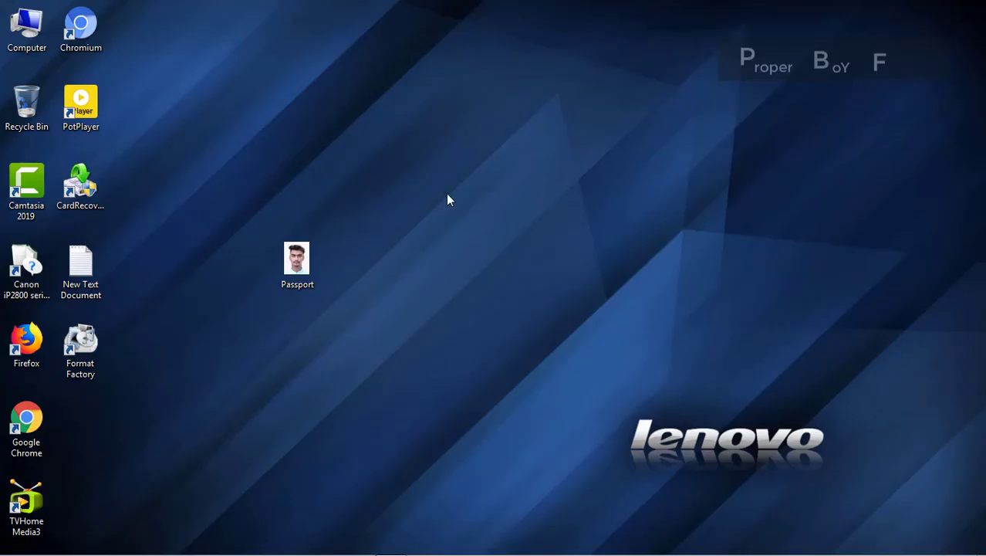
double_click(305, 261)
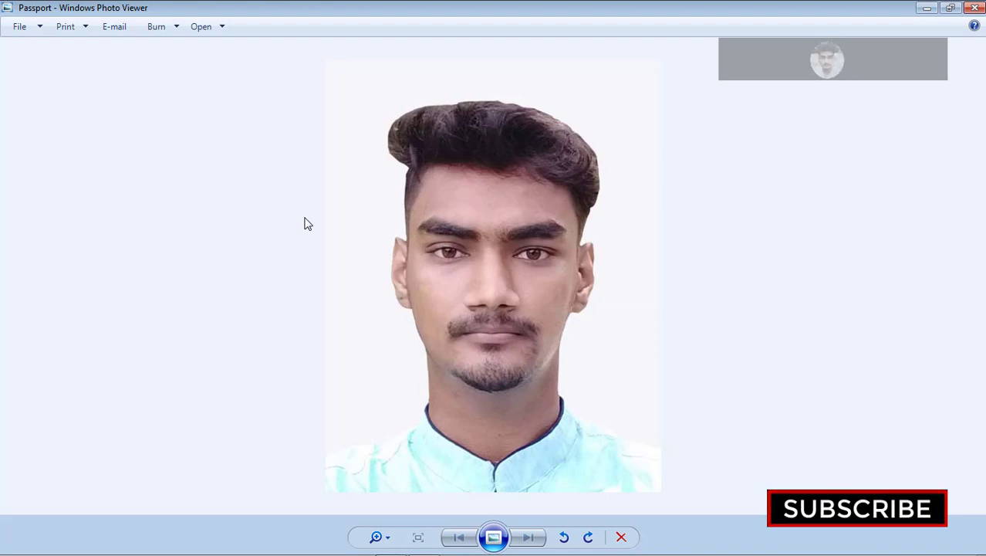
click(207, 28)
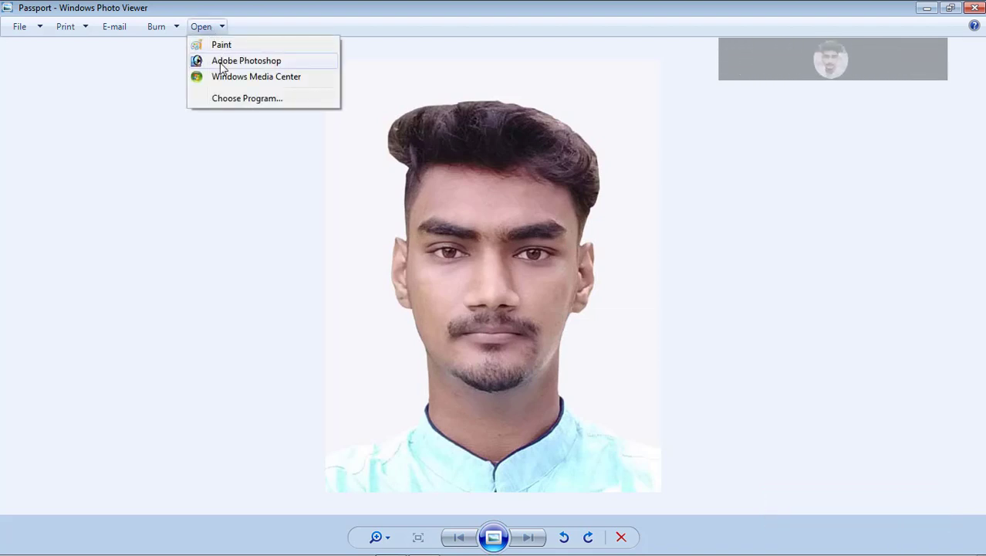
click(220, 63)
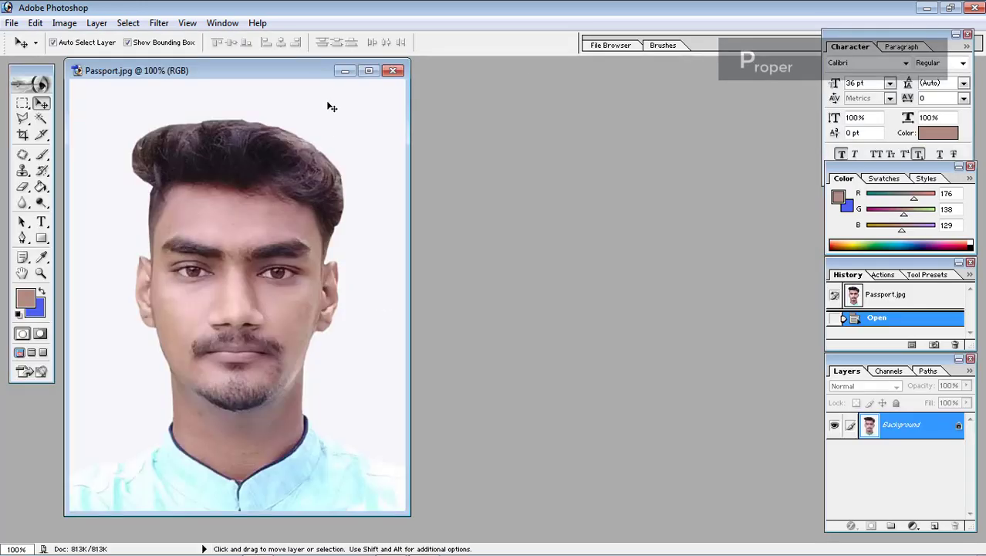
Shift the Passport.jpg window slightly right and show the Image menu commands
drag(308, 73, 348, 72)
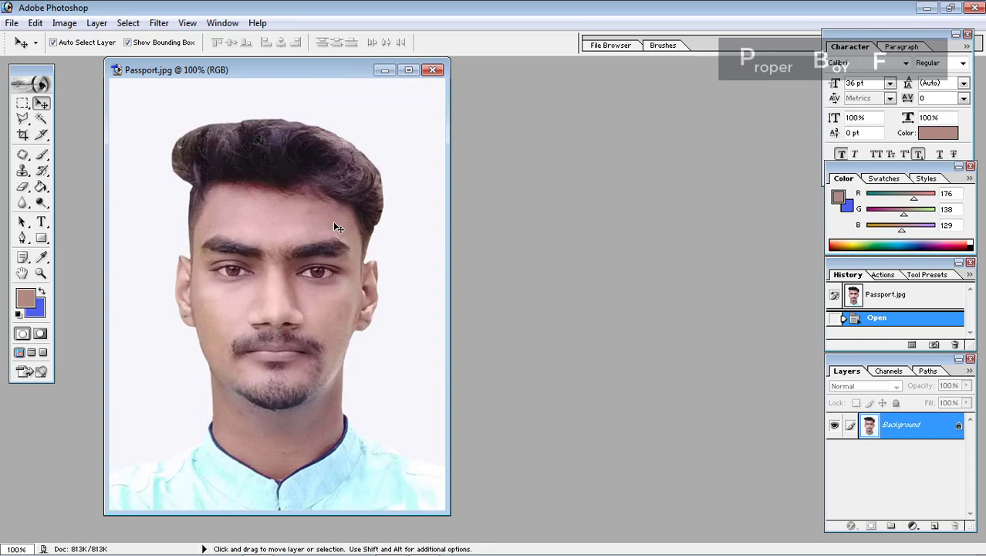
click(60, 24)
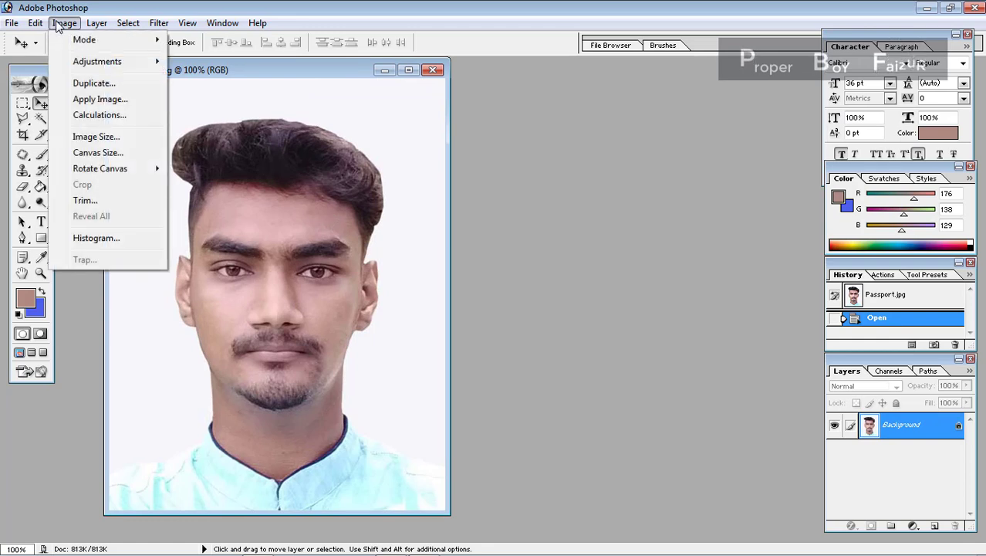
In Image Size, turn off Constrain Proportions and set width and height to 300 pixels
click(91, 139)
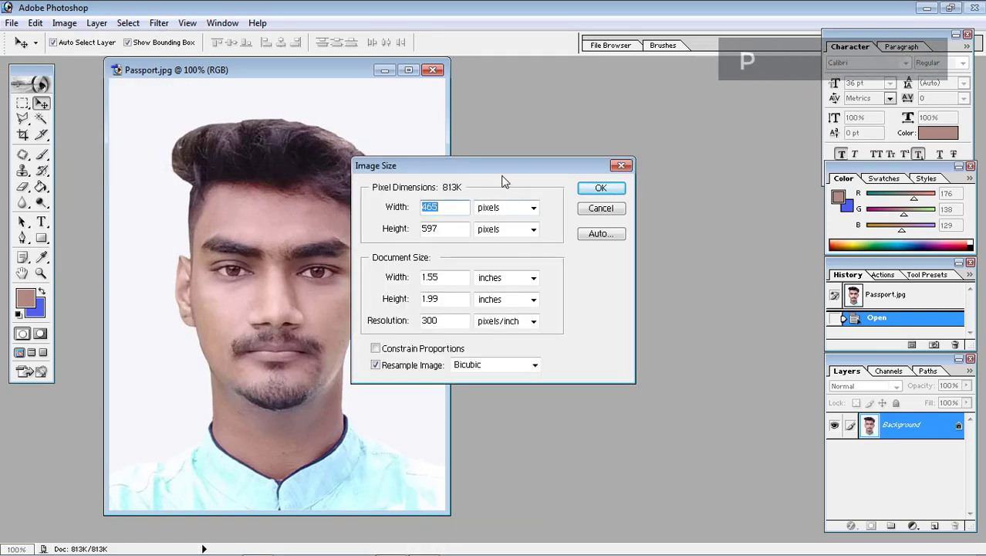
drag(492, 171, 470, 154)
click(355, 329)
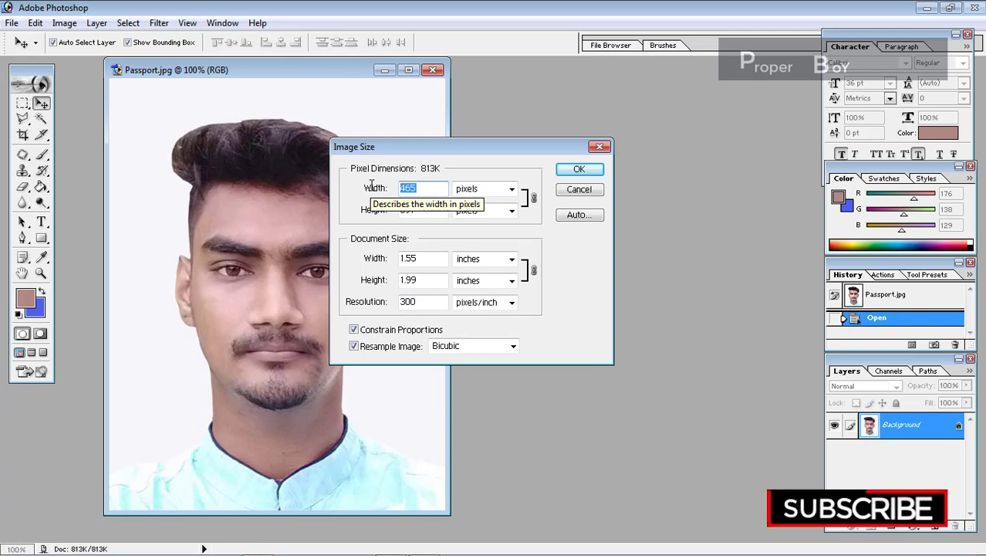
mouse_move(374, 187)
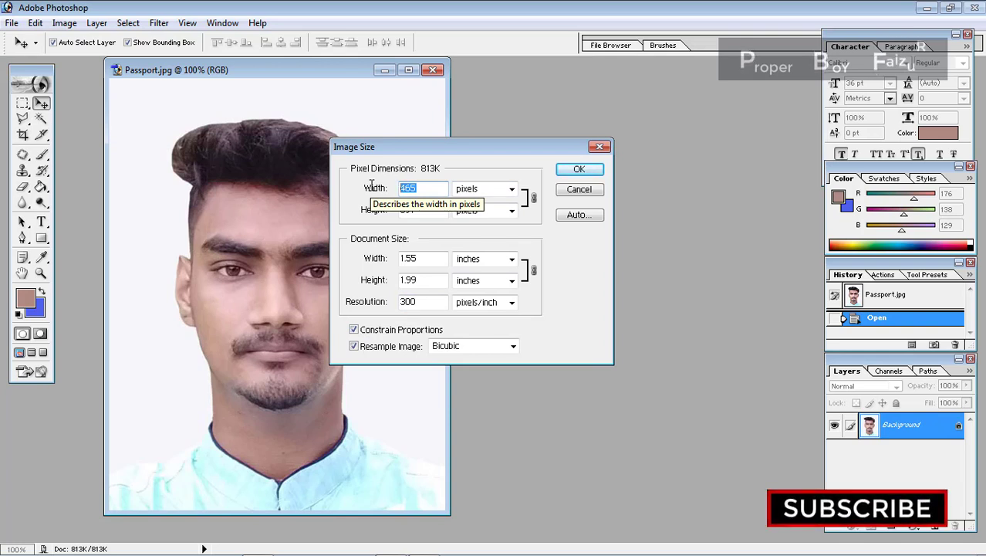
text(333)
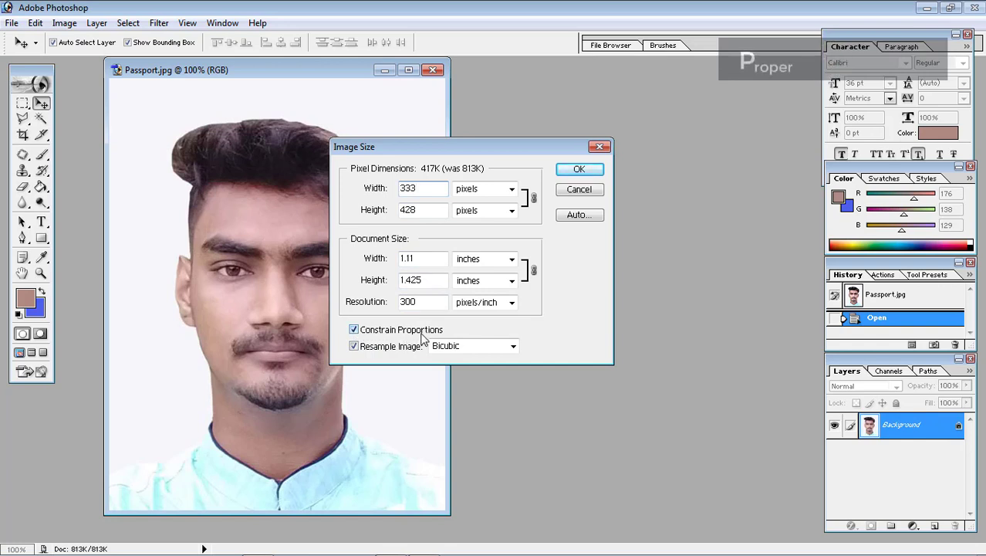
click(360, 330)
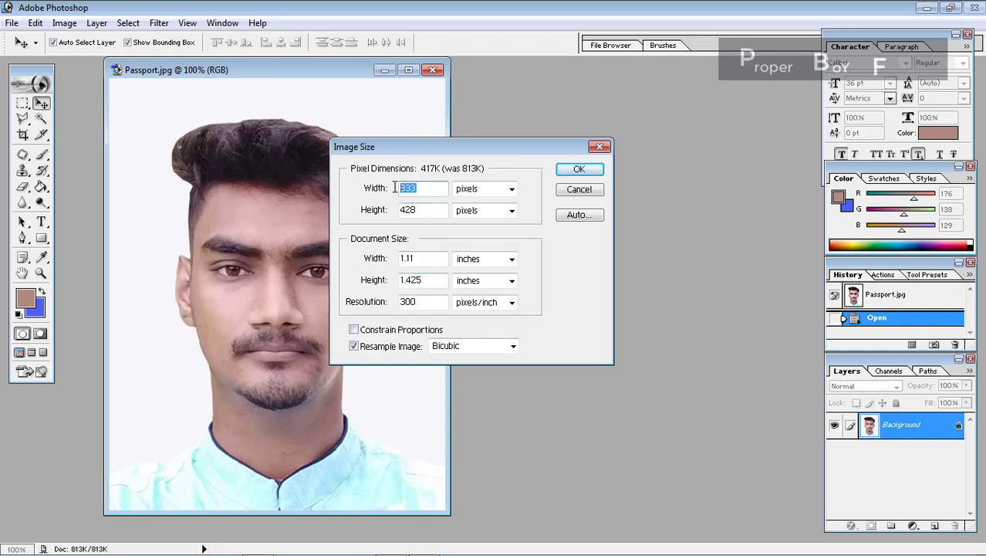
text(300)
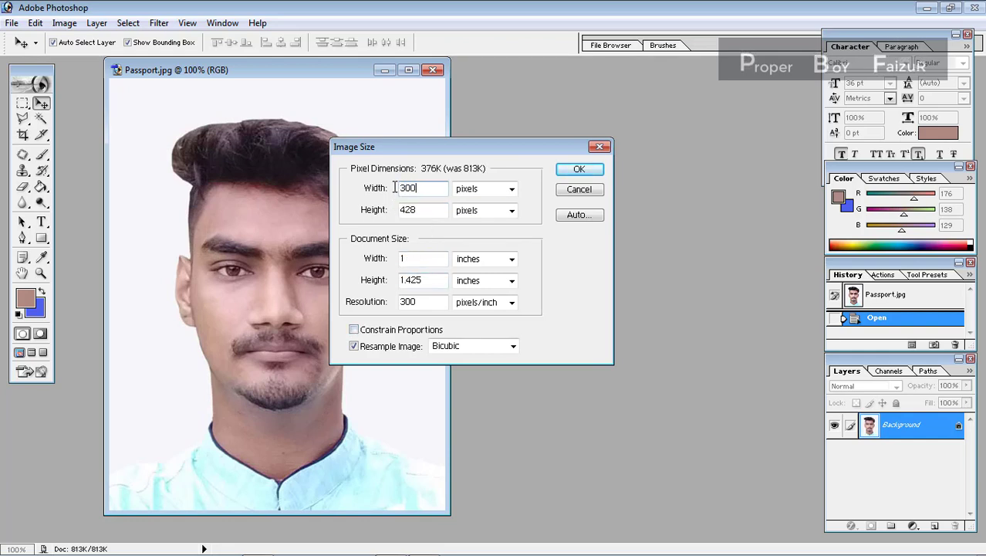
drag(427, 210, 374, 207)
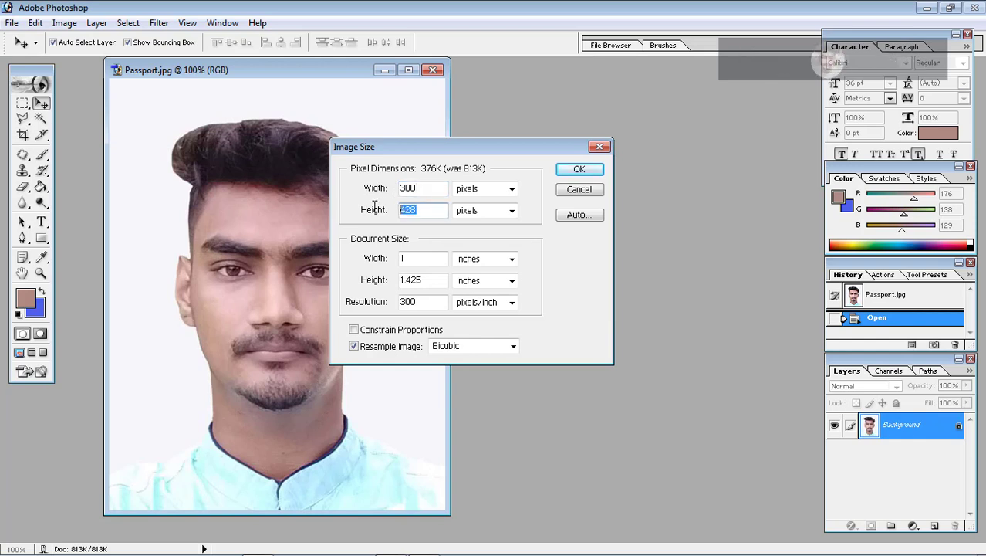
text(300)
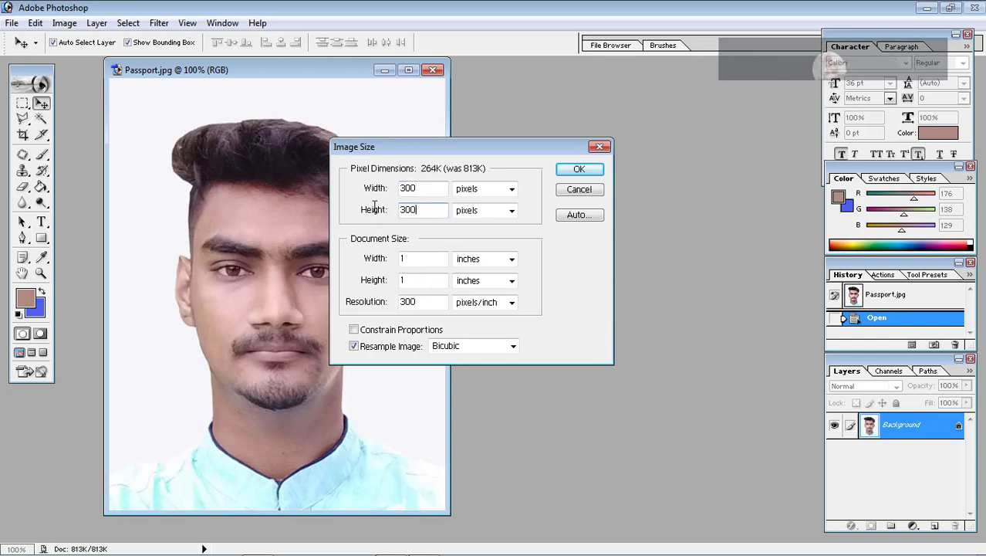
click(579, 169)
Maximize the Passport.jpg window and zoom in twice on the 300 x 300 photo
click(288, 70)
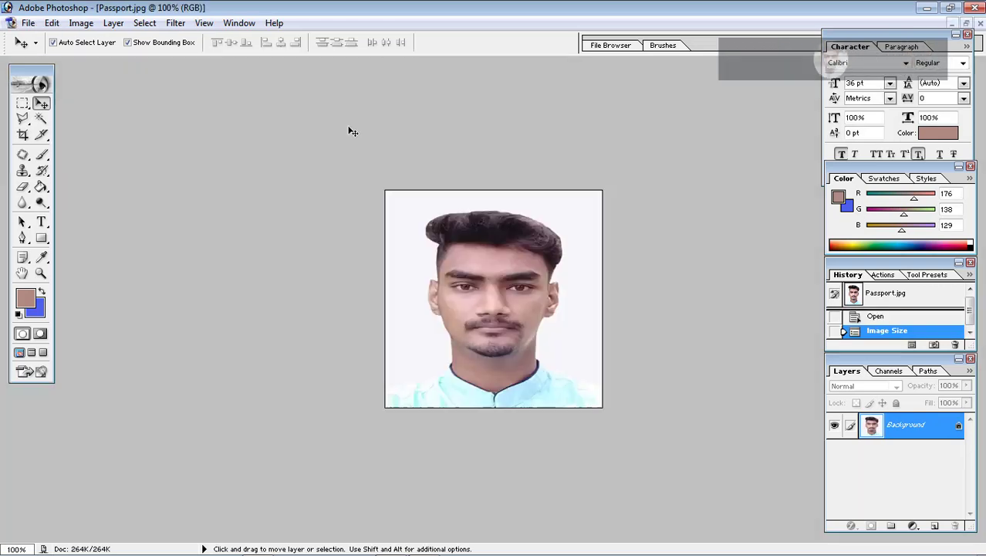
key(ctrl+plus)
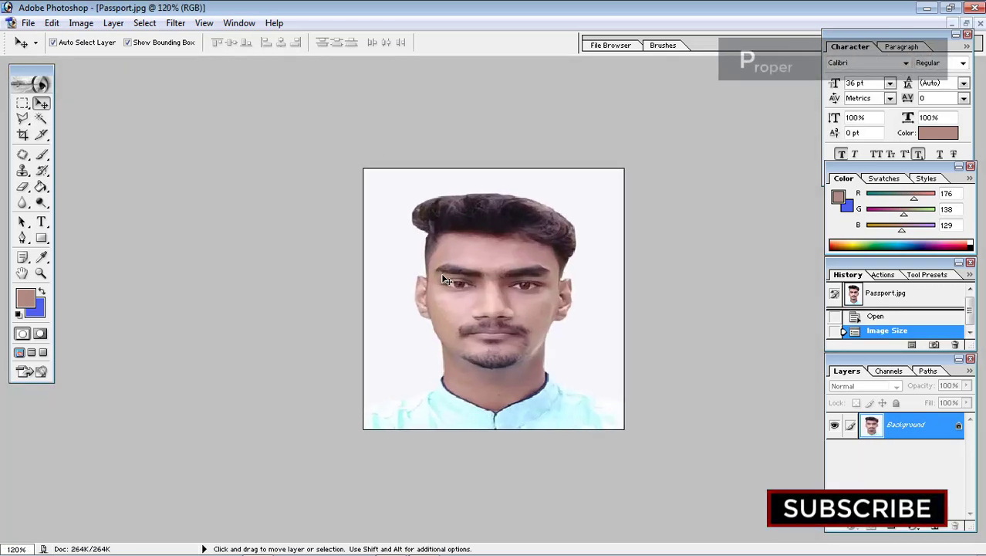
key(ctrl+plus)
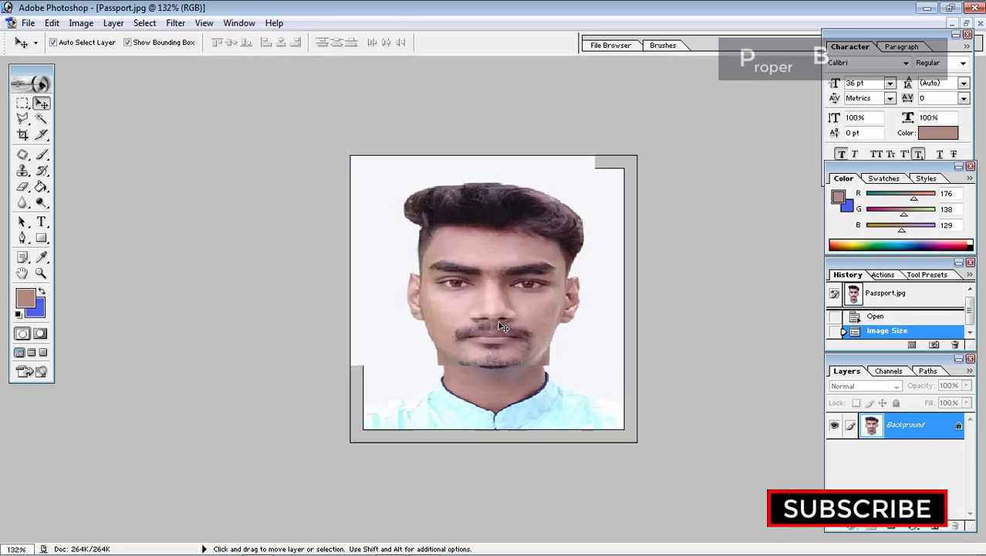